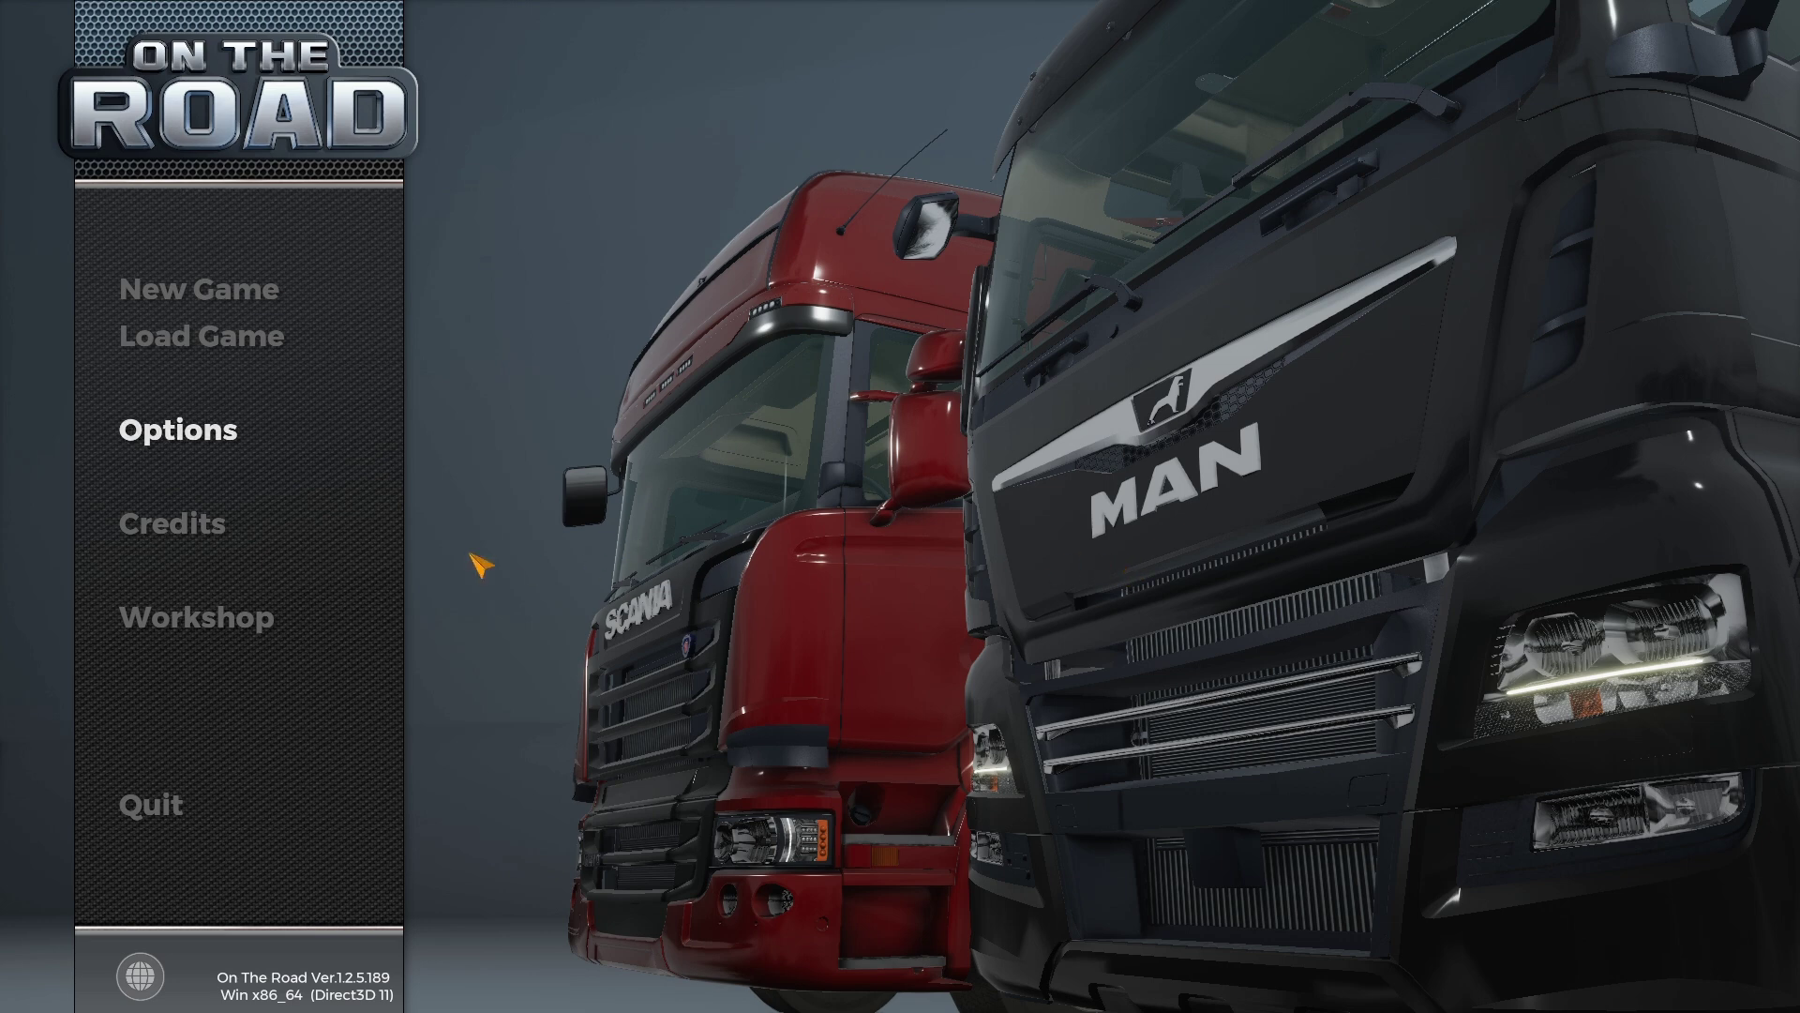
pyautogui.click(217, 447)
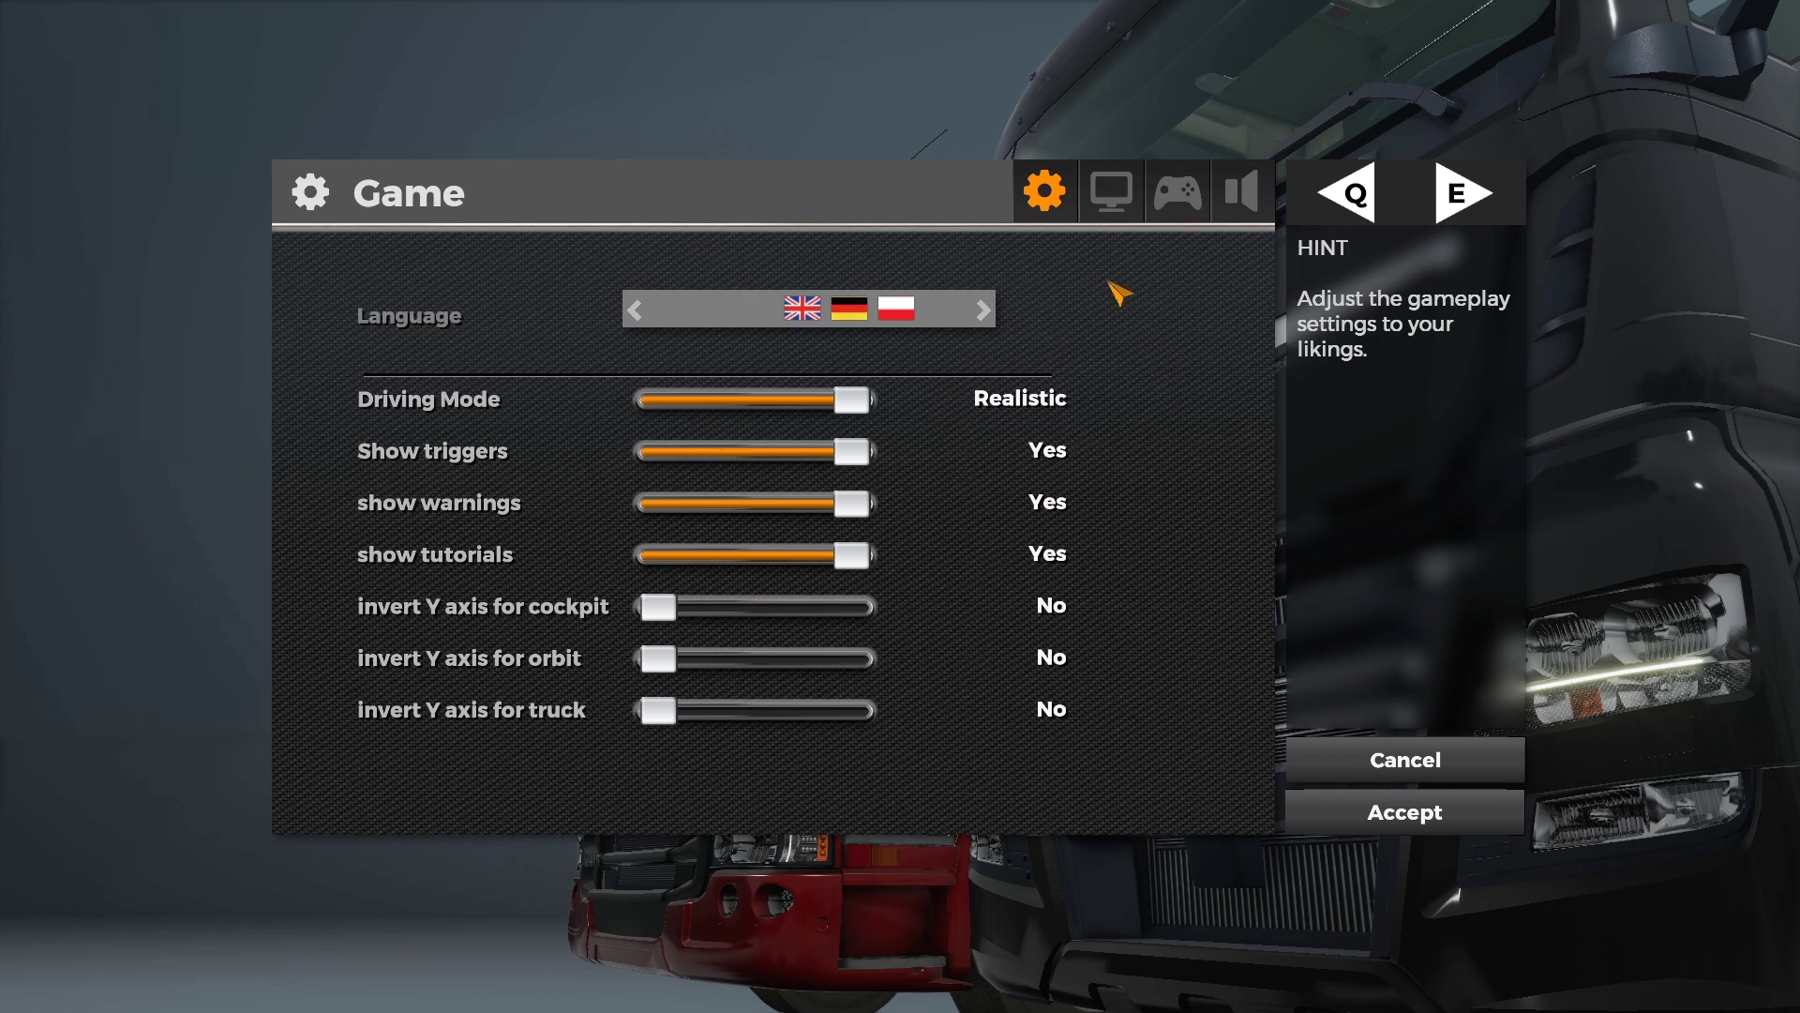
# - Pass through the Graphics settings to the Controller Settings showing Wheel steering with 450° max
pyautogui.click(1128, 206)
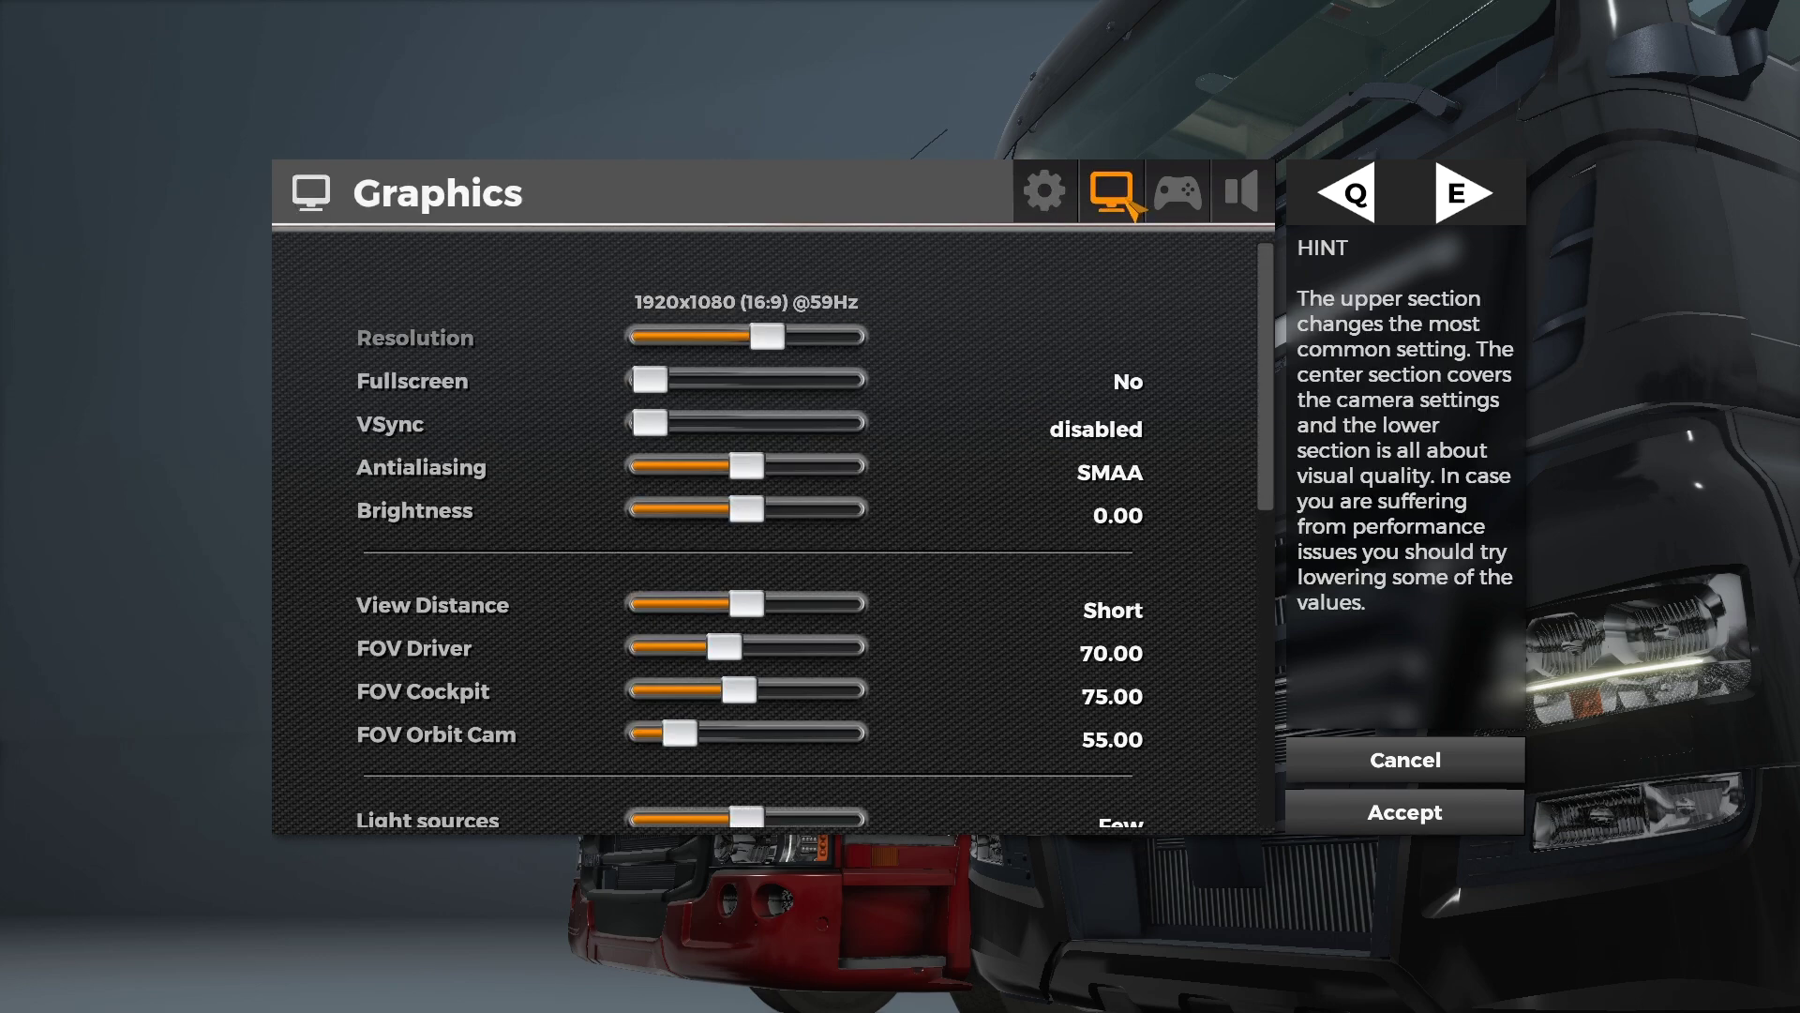
pyautogui.click(1184, 194)
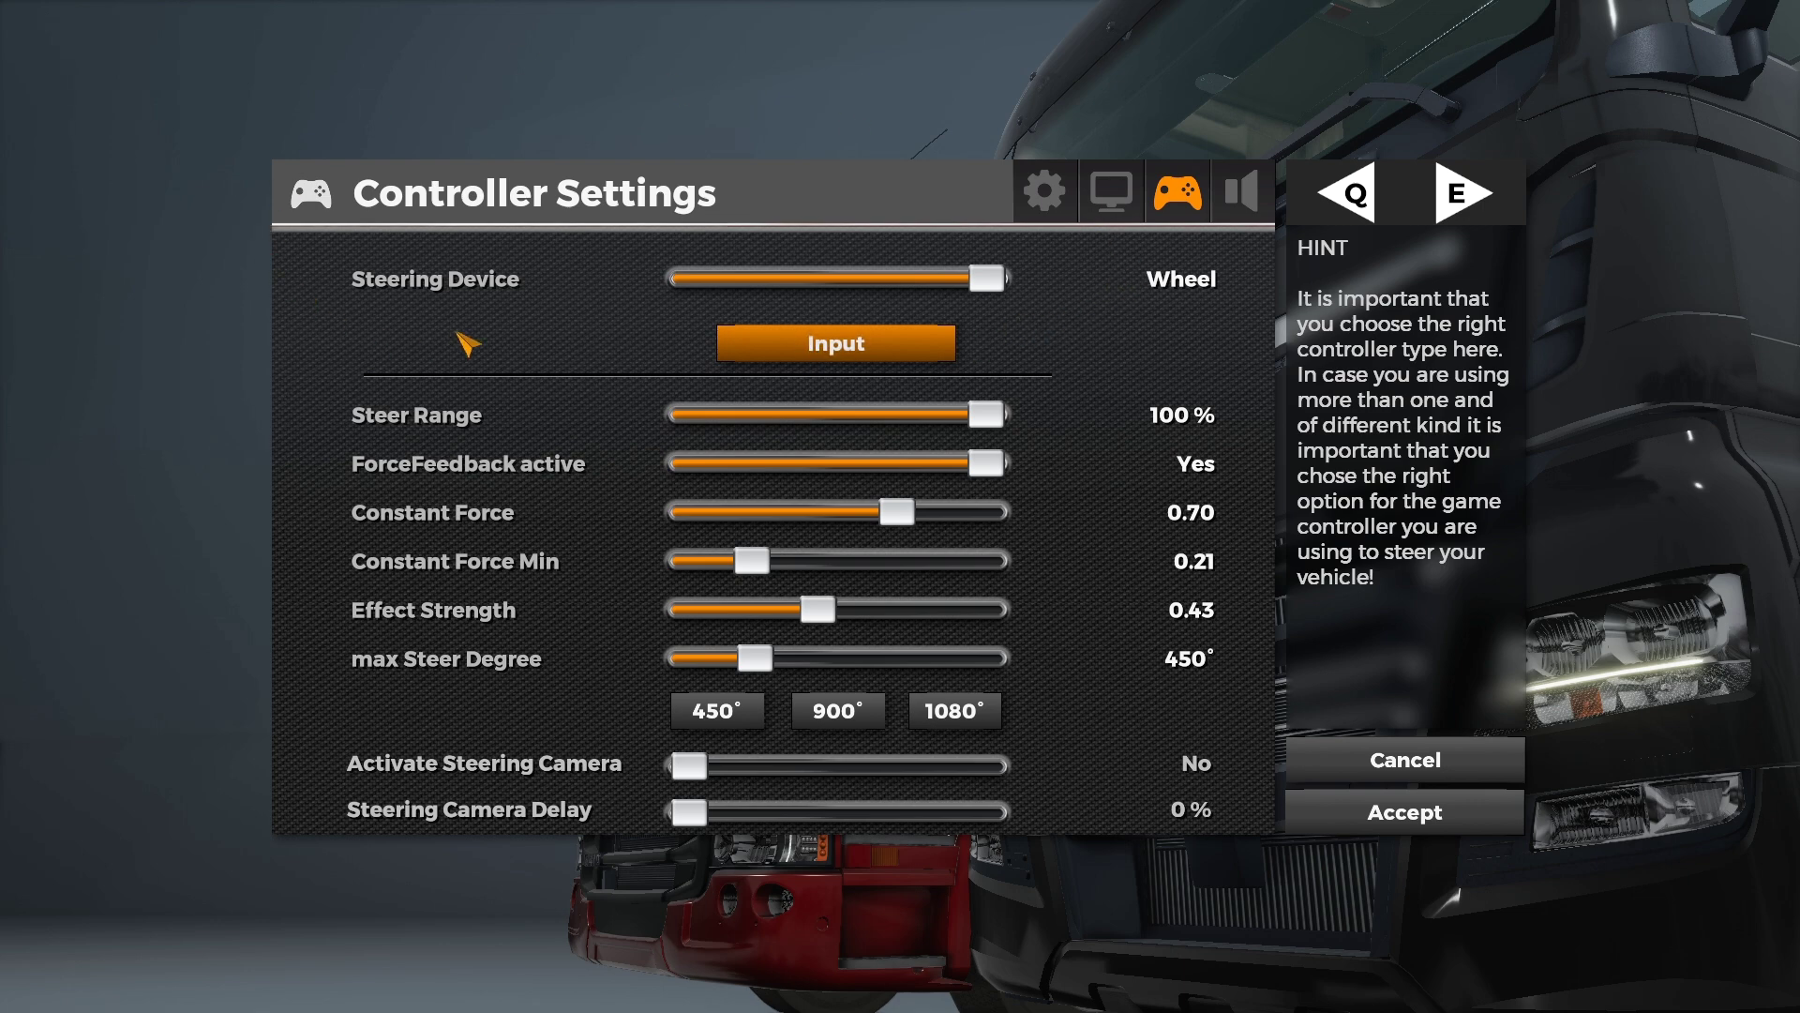
pyautogui.click(1463, 764)
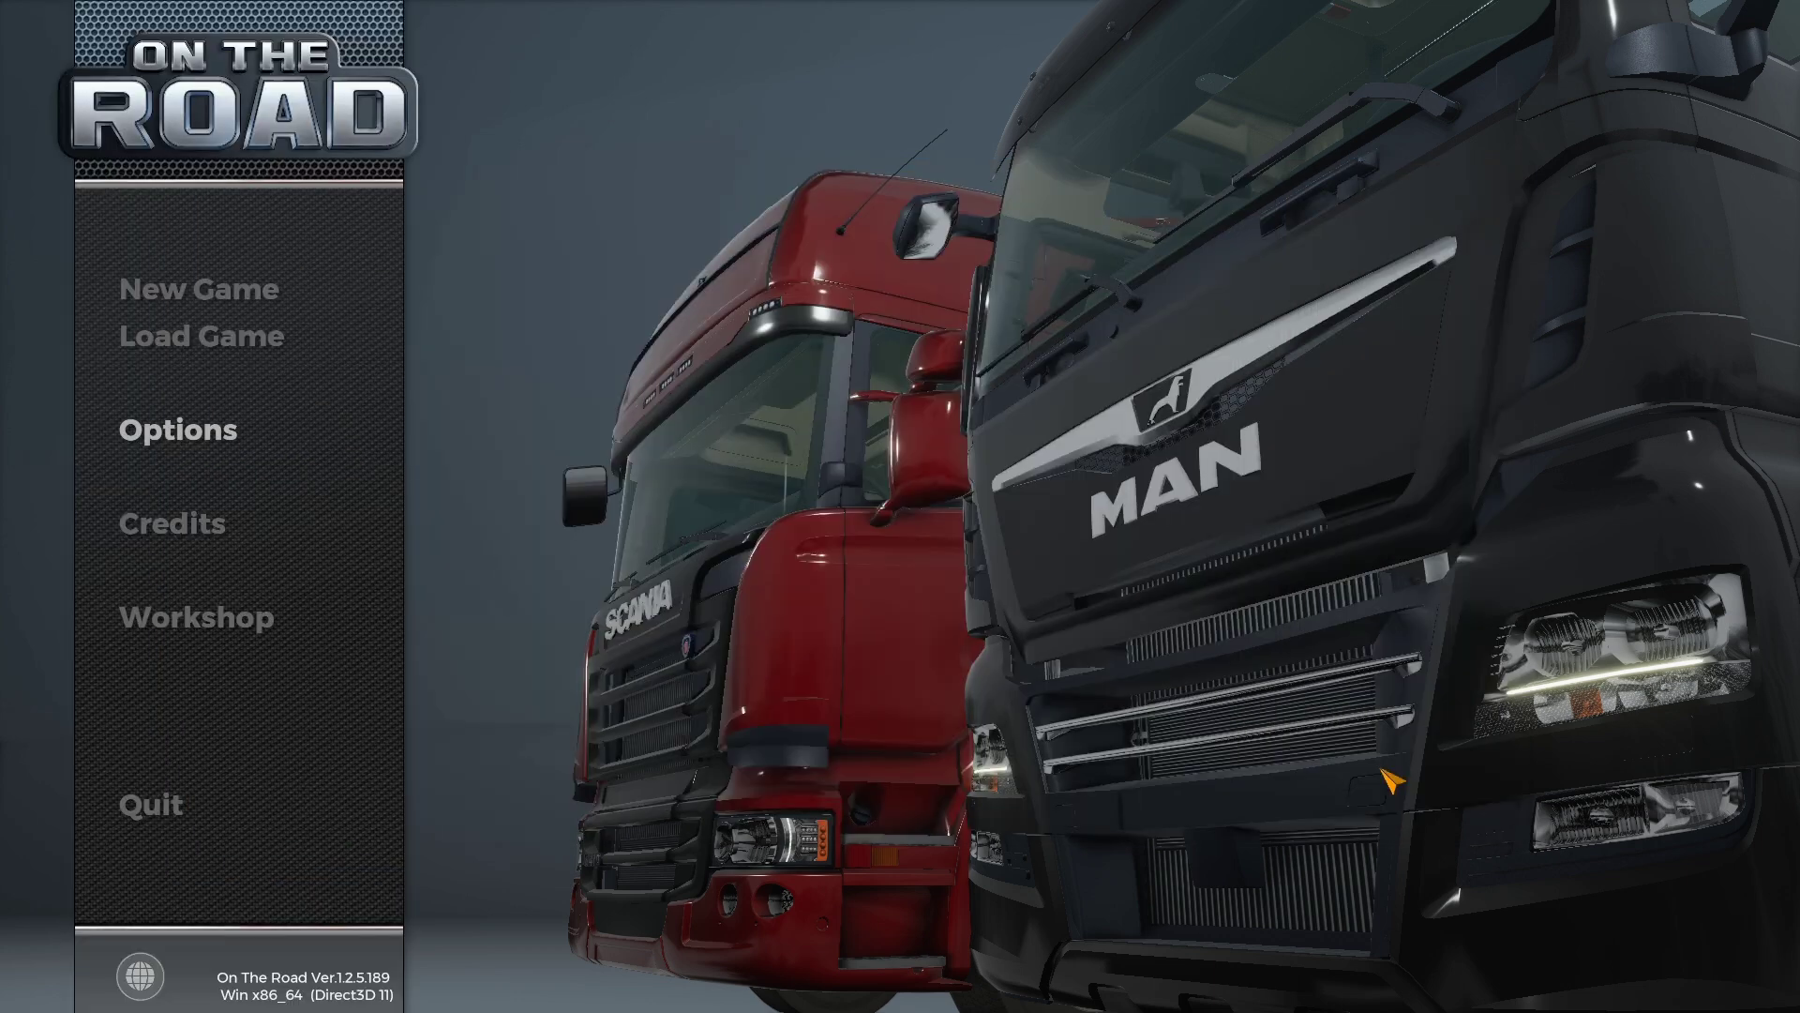
pyautogui.click(210, 438)
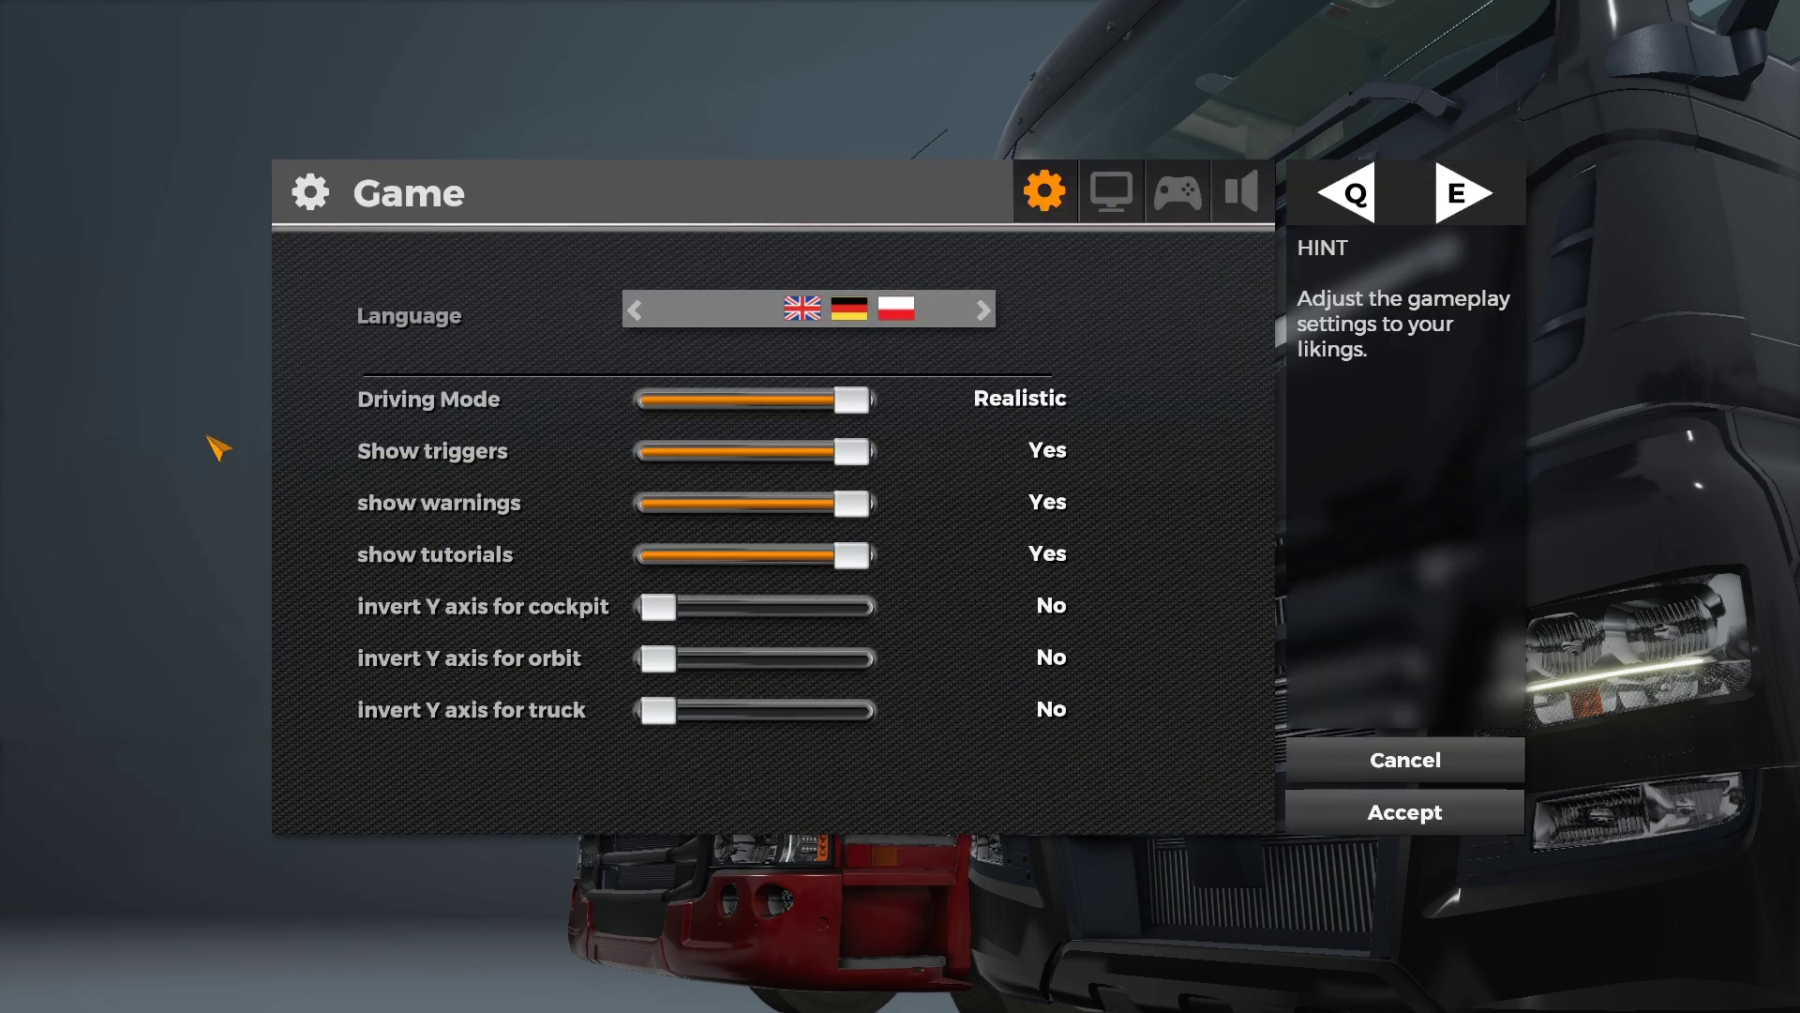
pyautogui.click(1191, 197)
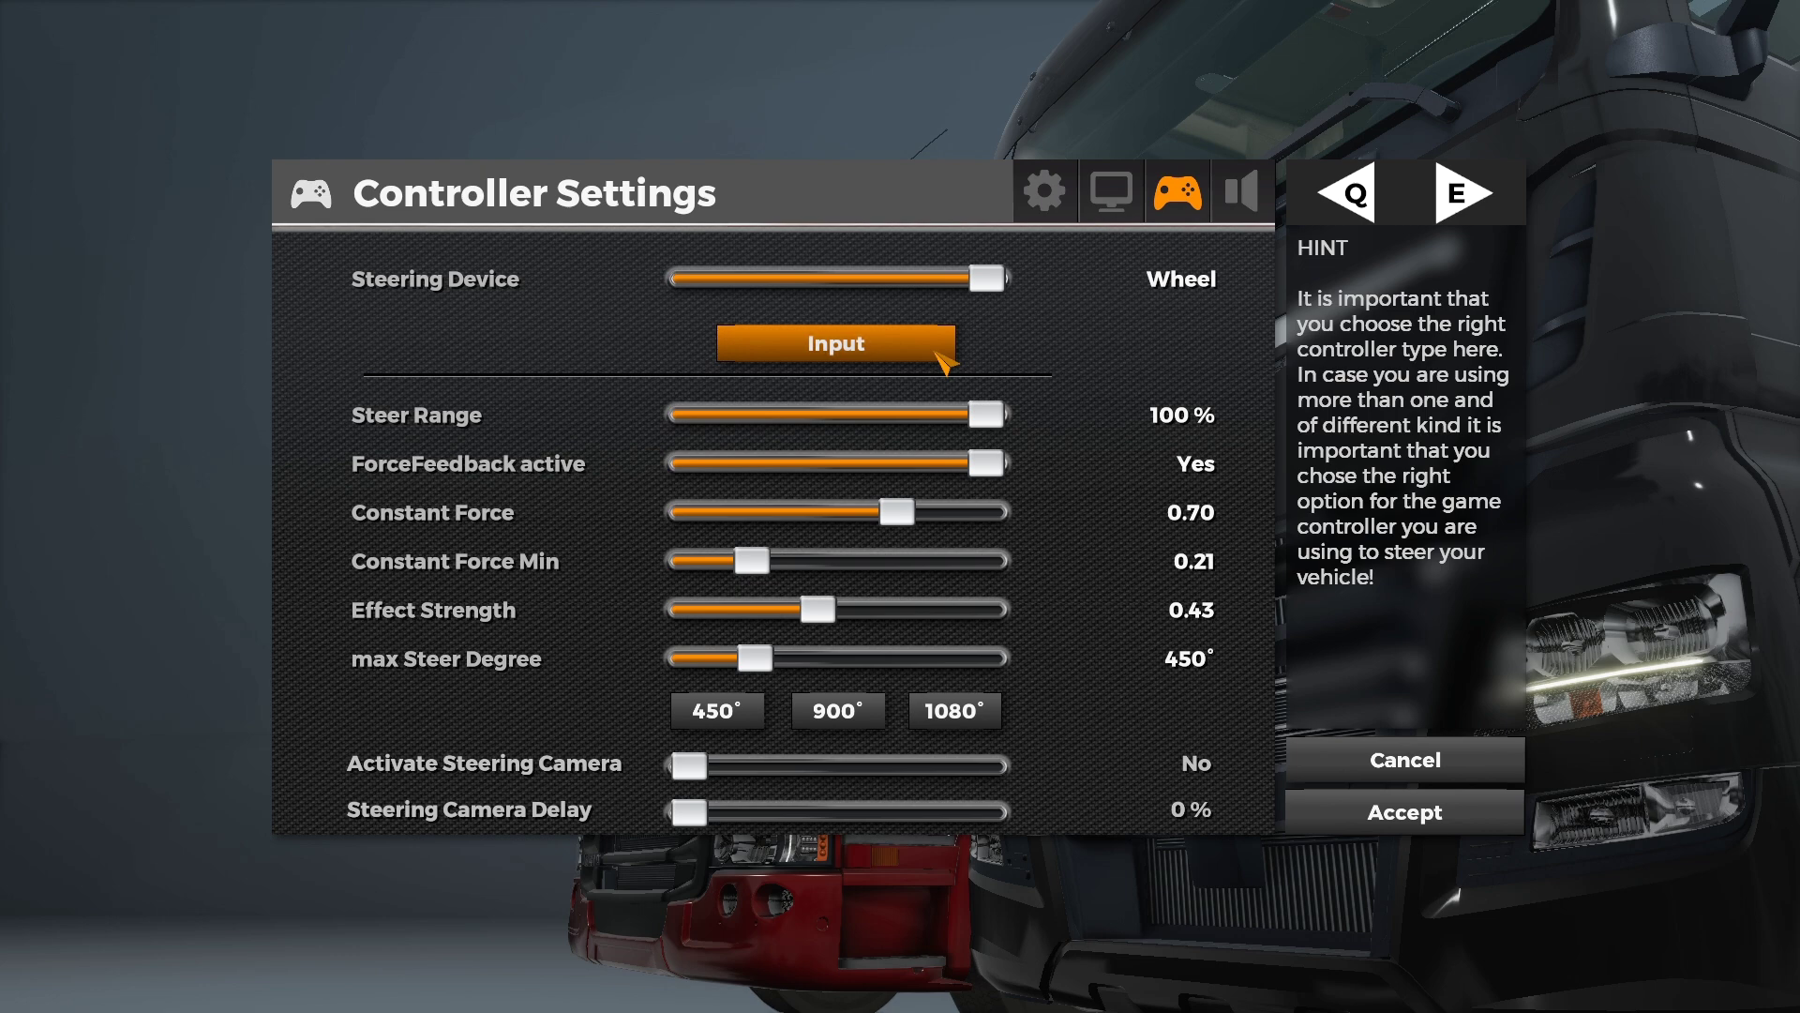
pyautogui.click(942, 359)
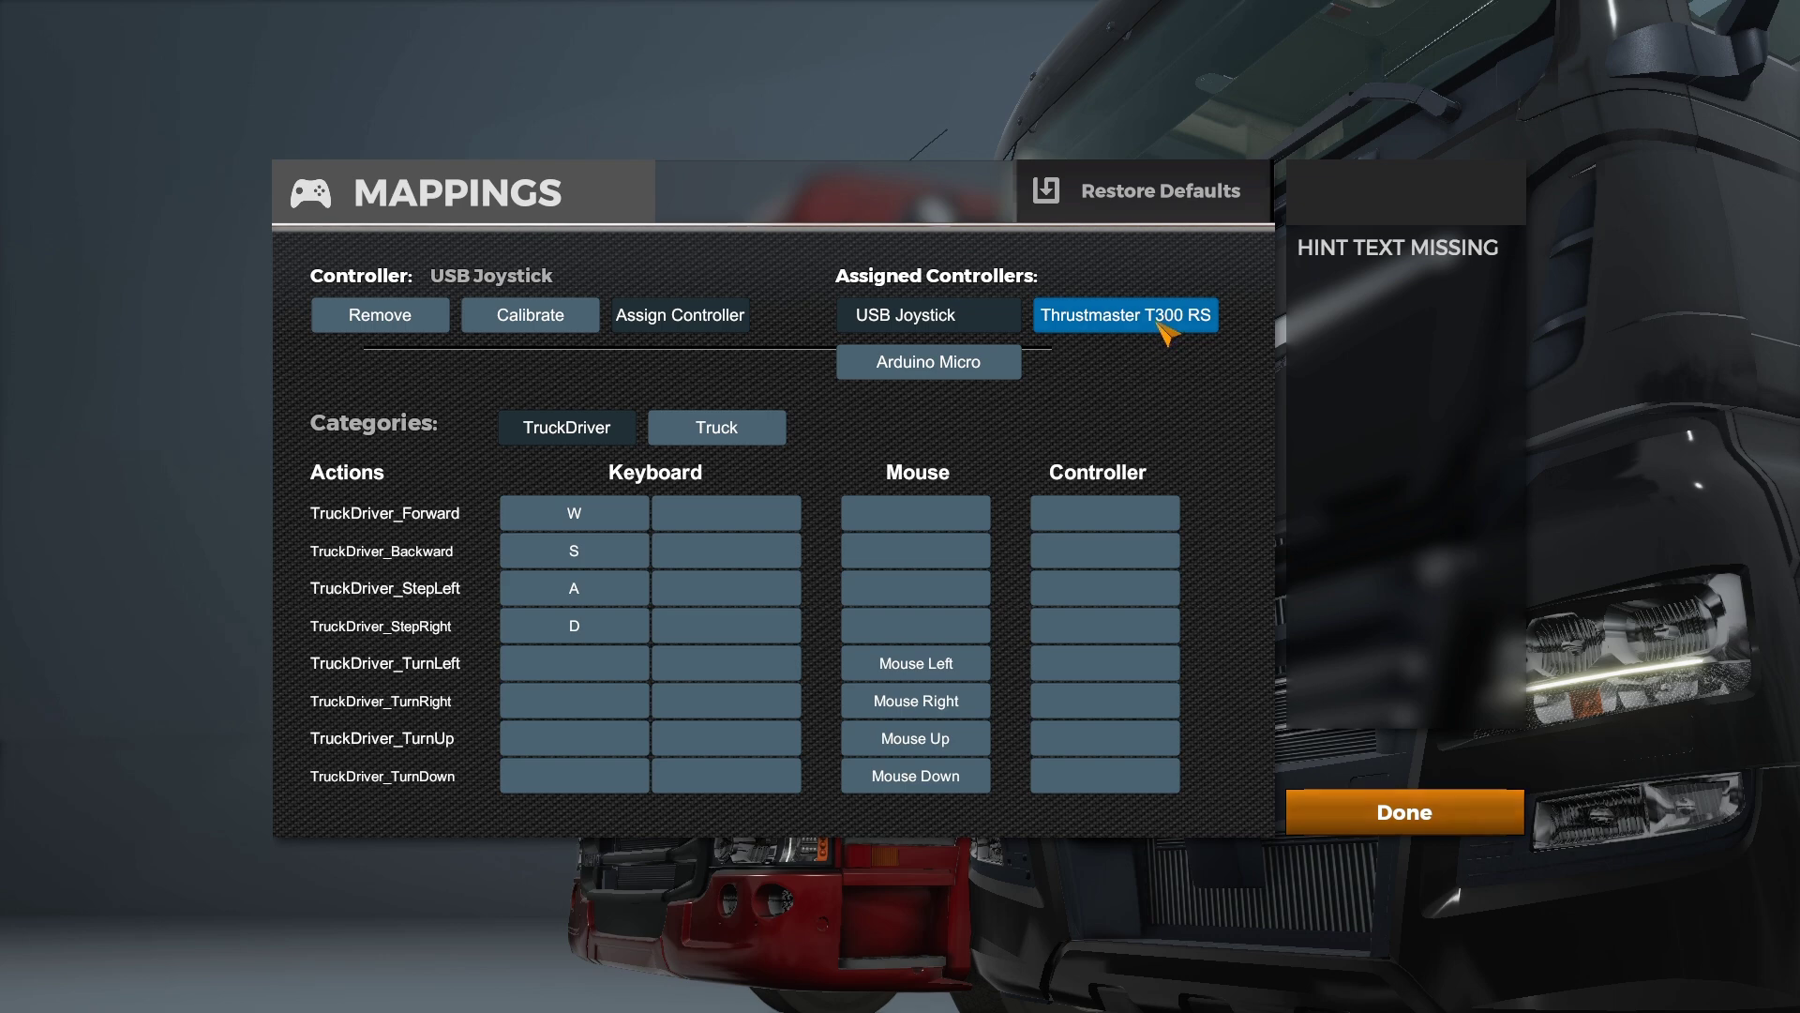
# - Select the Thrustmaster T300 RS under Assigned Controllers and start binding TruckDriver_Forward
pyautogui.click(1158, 324)
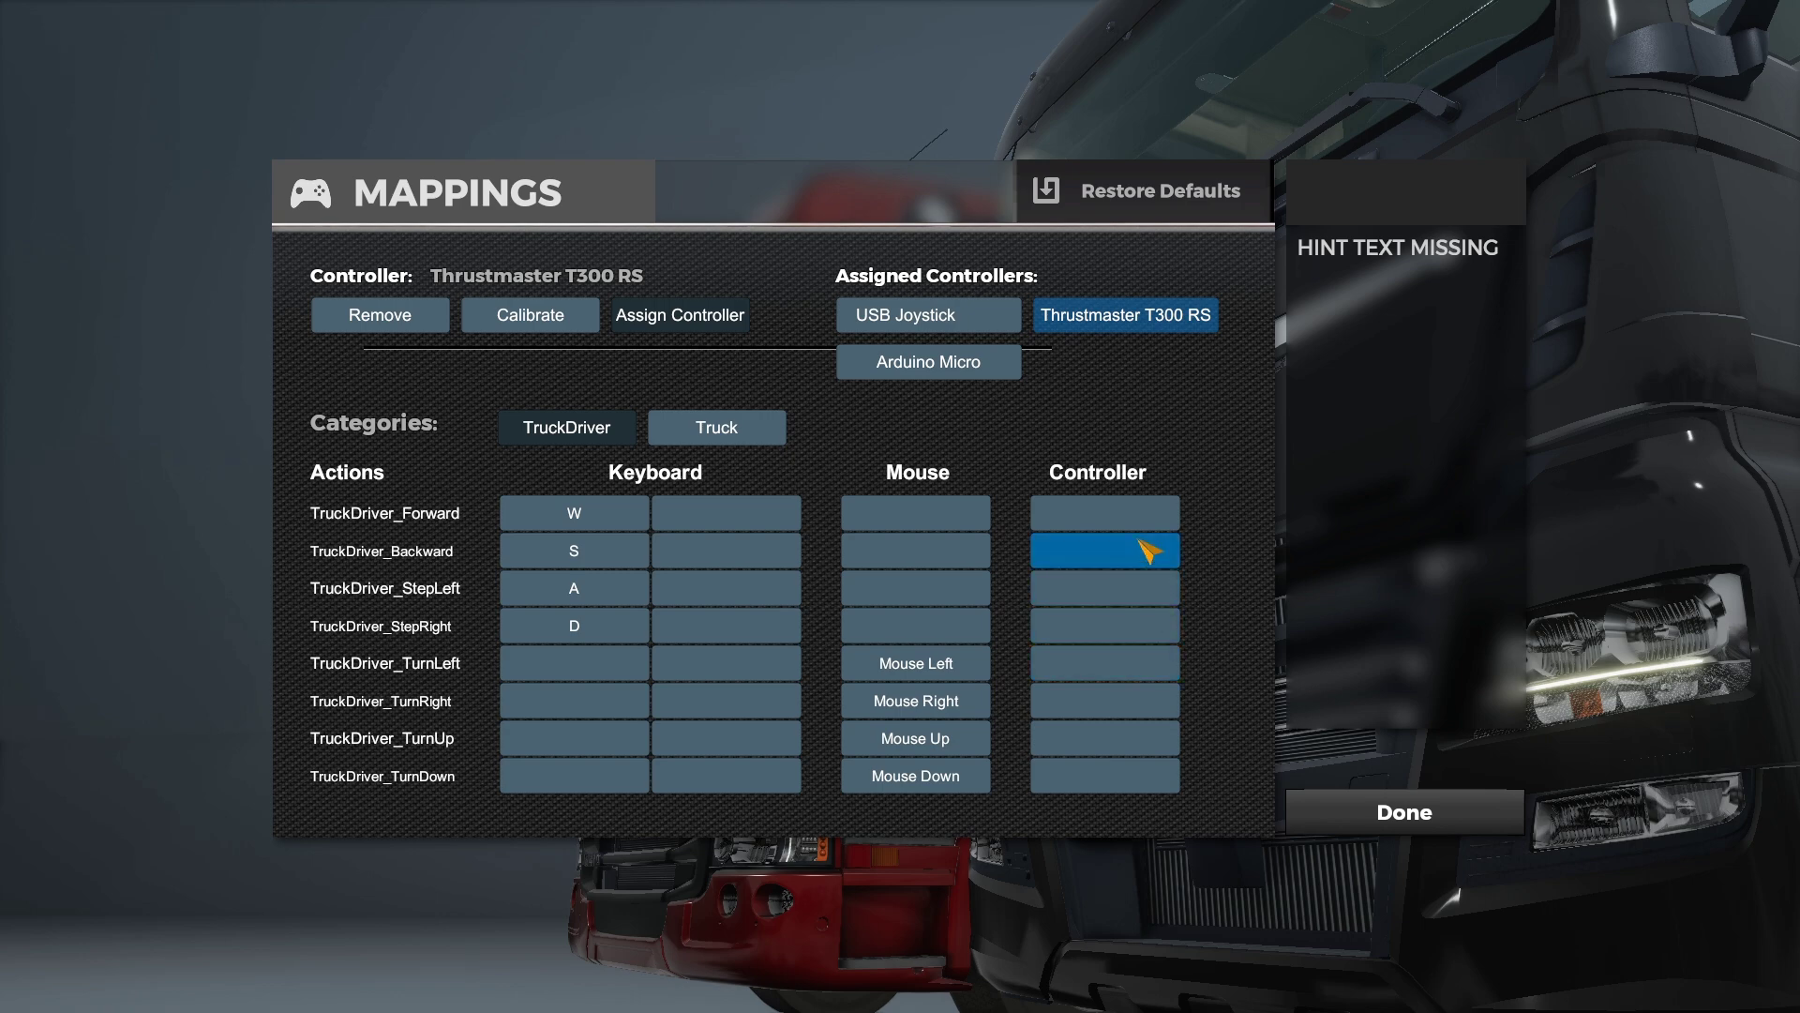
pyautogui.click(1114, 526)
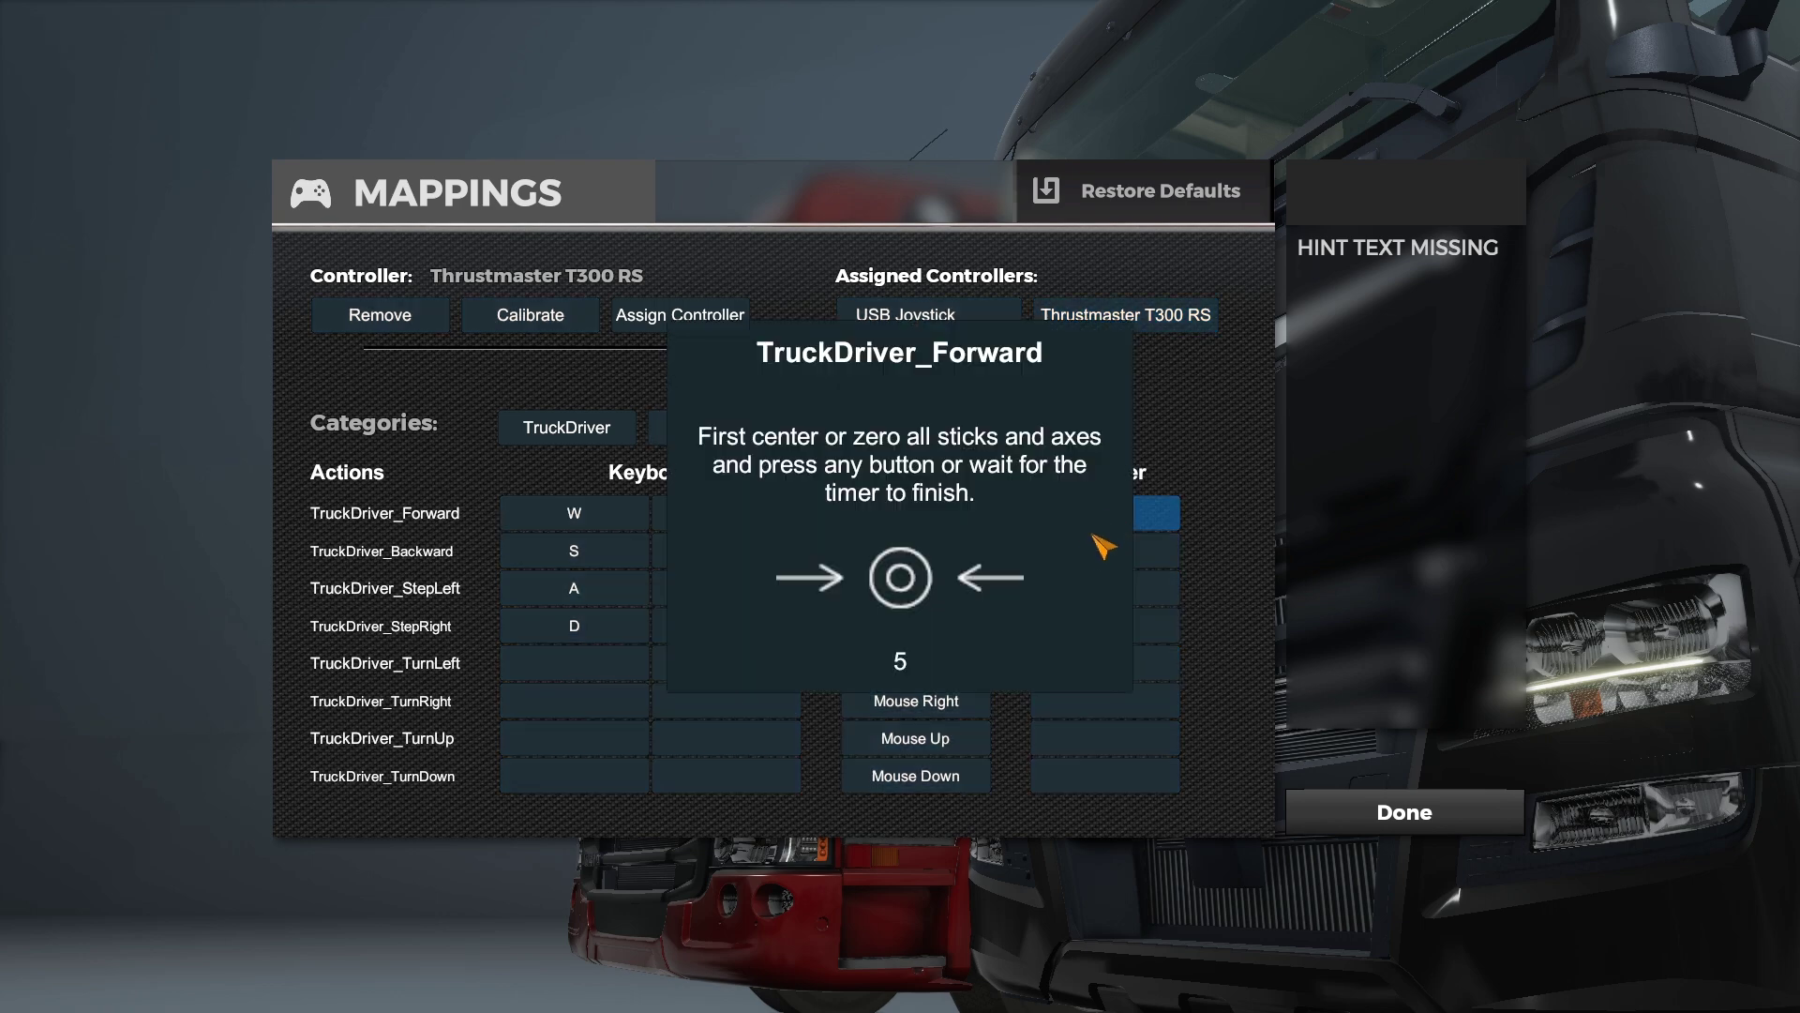